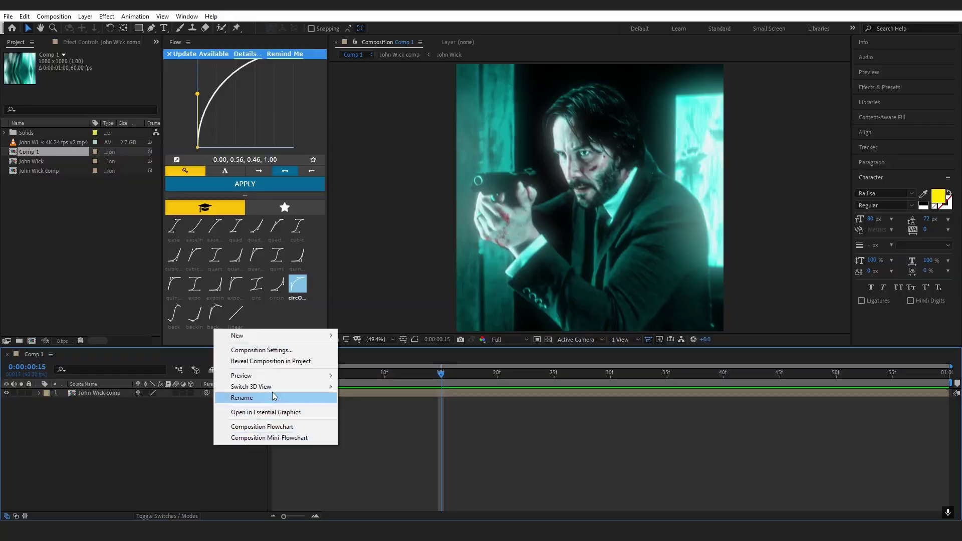
# Step: Review Comp 1's composition settings and viewer zoom, leaving both unchanged
pyautogui.click(414, 243)
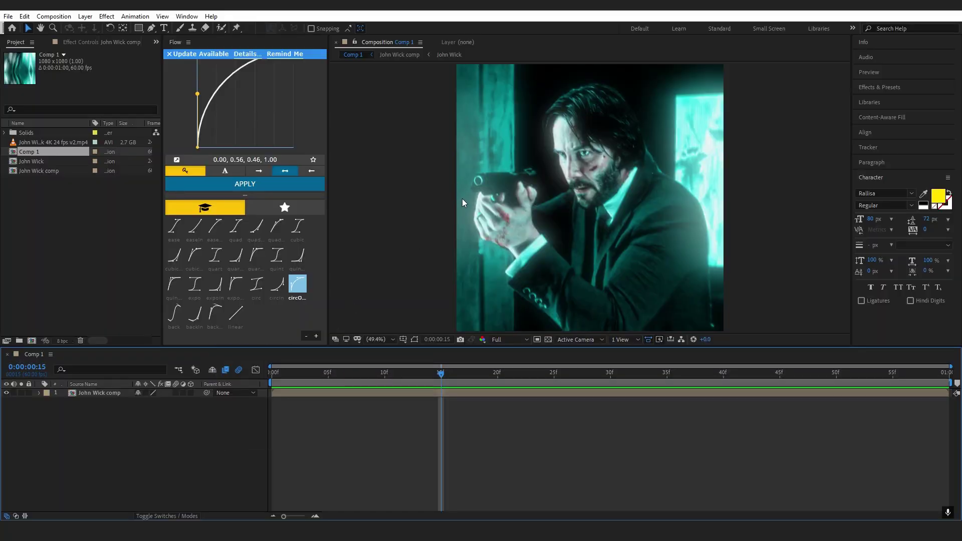
pyautogui.hotkey('ctrl', 'k')
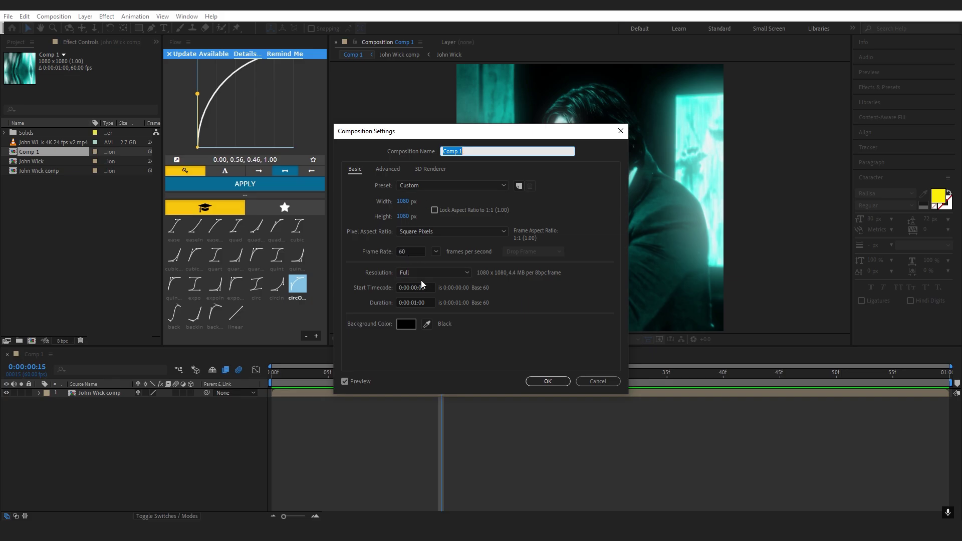
pyautogui.click(548, 381)
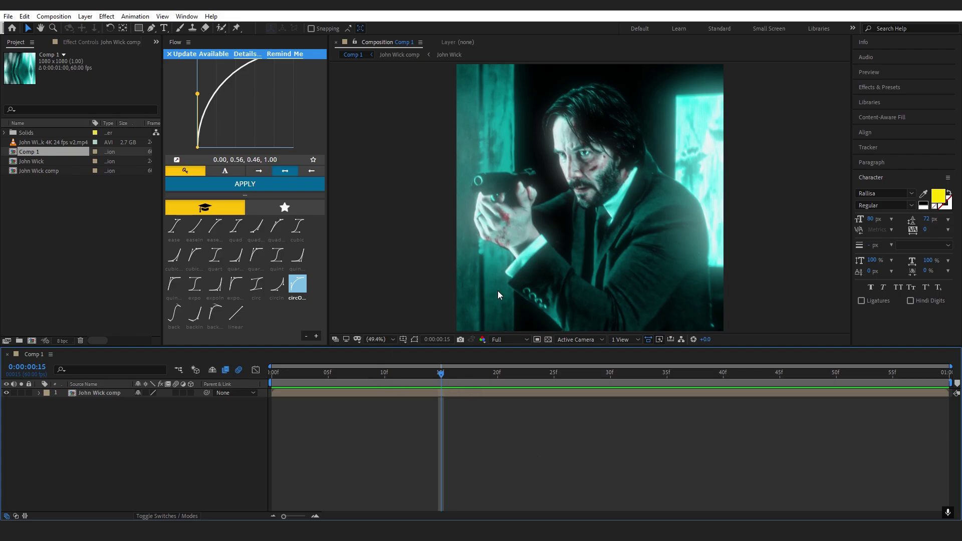
pyautogui.click(393, 340)
pyautogui.click(386, 165)
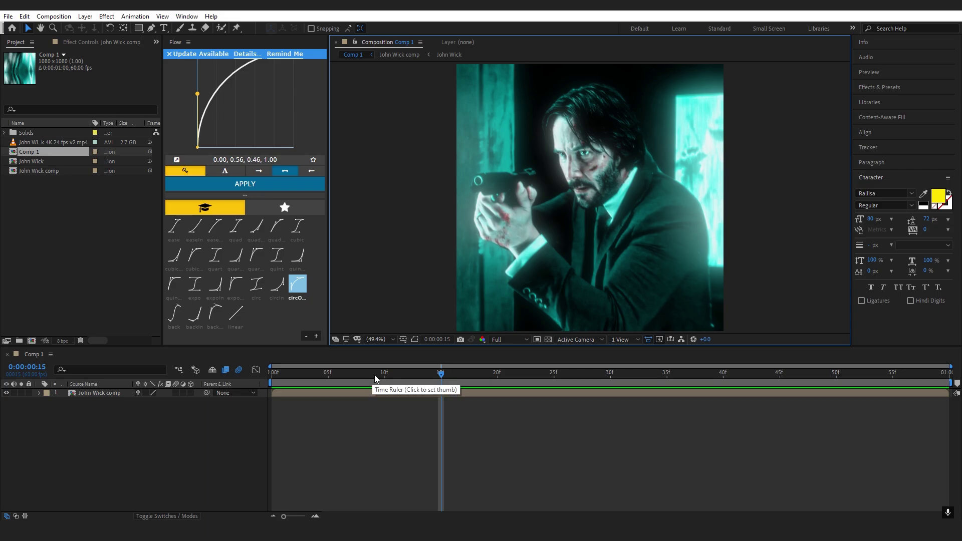
# Step: Add a new adjustment layer at frame 0 above the John Wick layer
pyautogui.moveTo(374, 376); pyautogui.dragTo(272, 375)
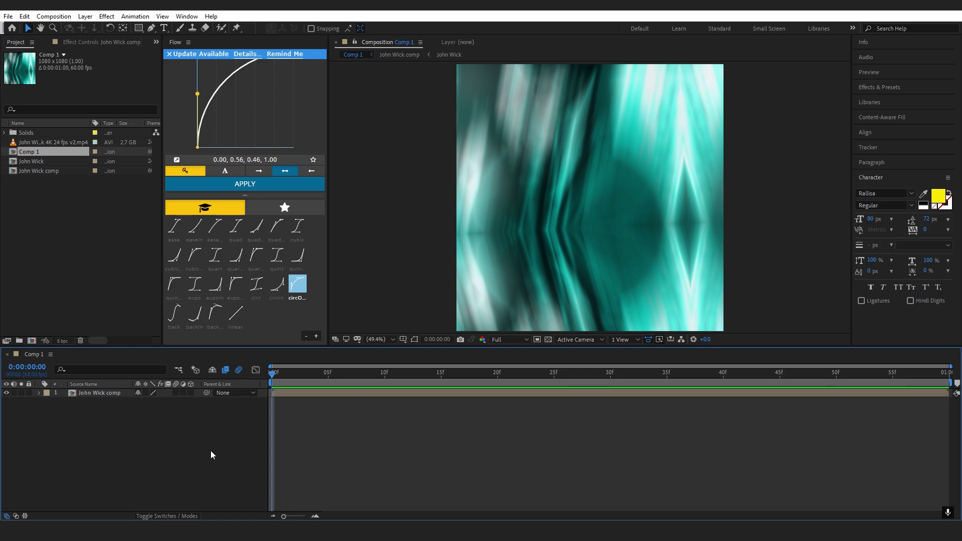
pyautogui.rightClick(211, 454)
pyautogui.moveTo(235, 342)
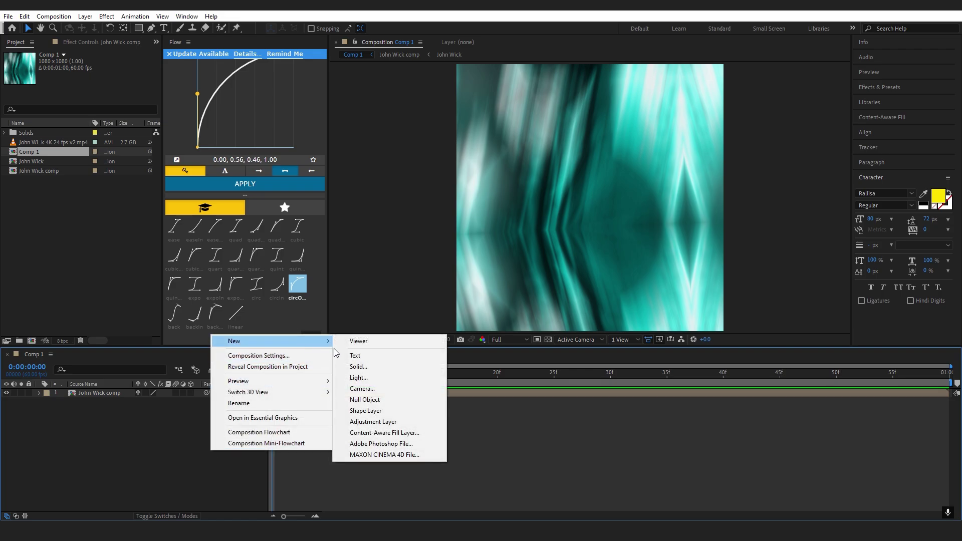
pyautogui.click(373, 422)
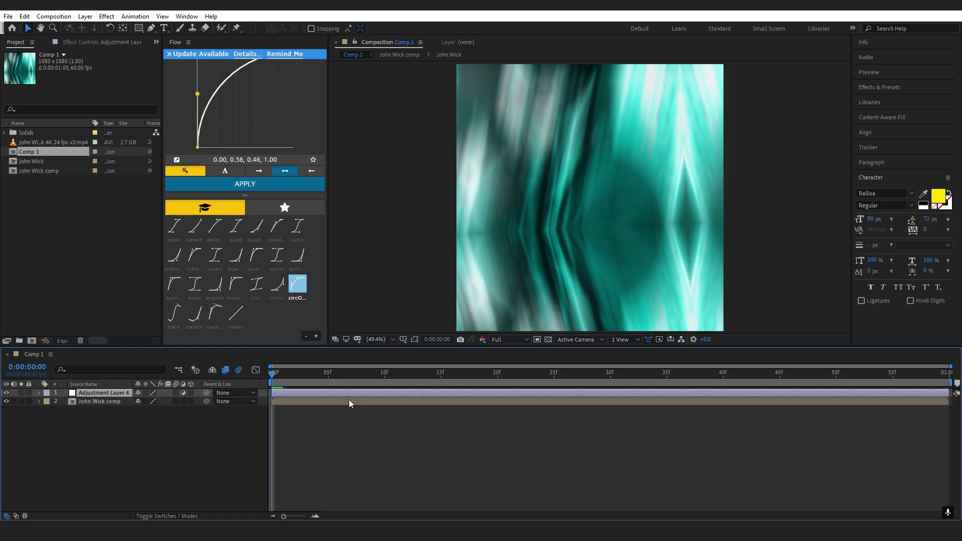
# Step: Apply S_HalfTone to the adjustment layer from the quick effect search
pyautogui.hotkey('ctrl', 'space')
pyautogui.write('ha')
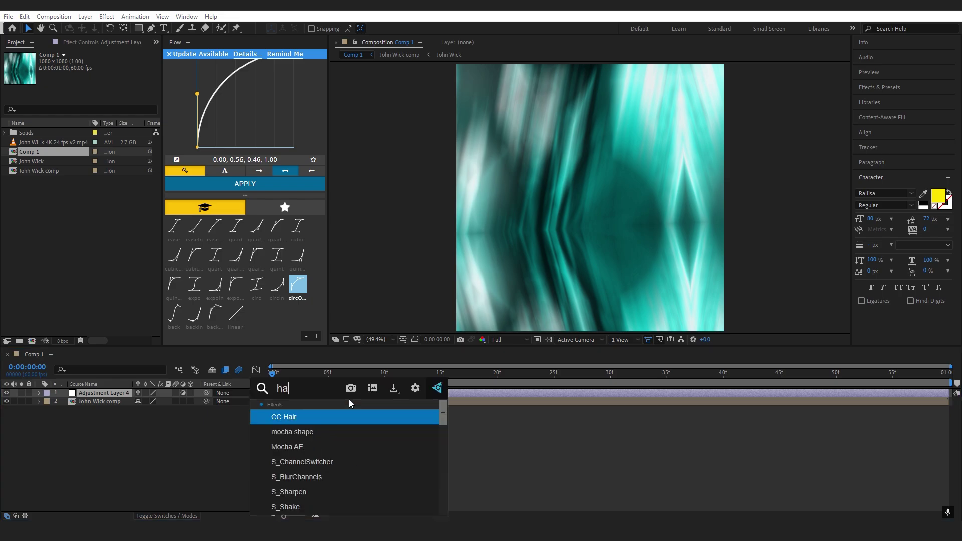
pyautogui.write('lf')
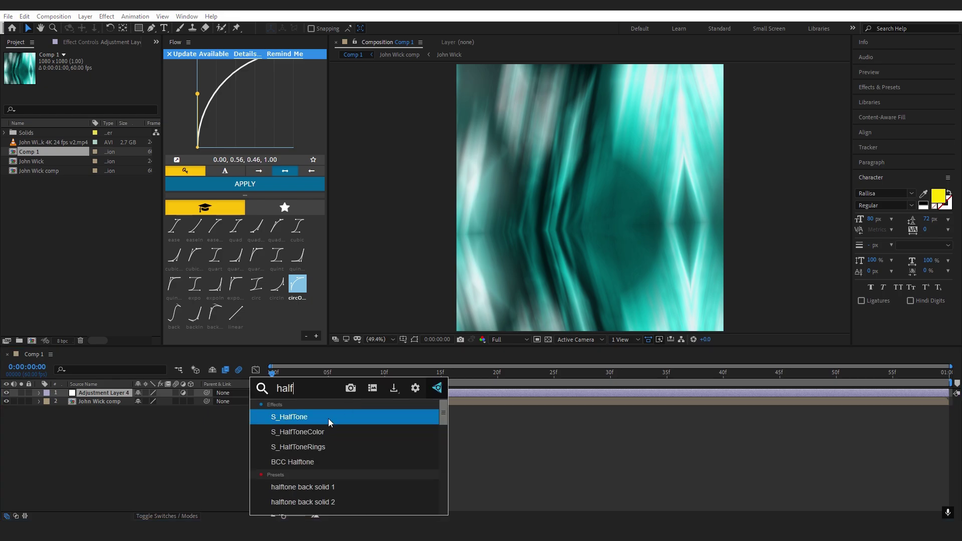
pyautogui.press('Return')
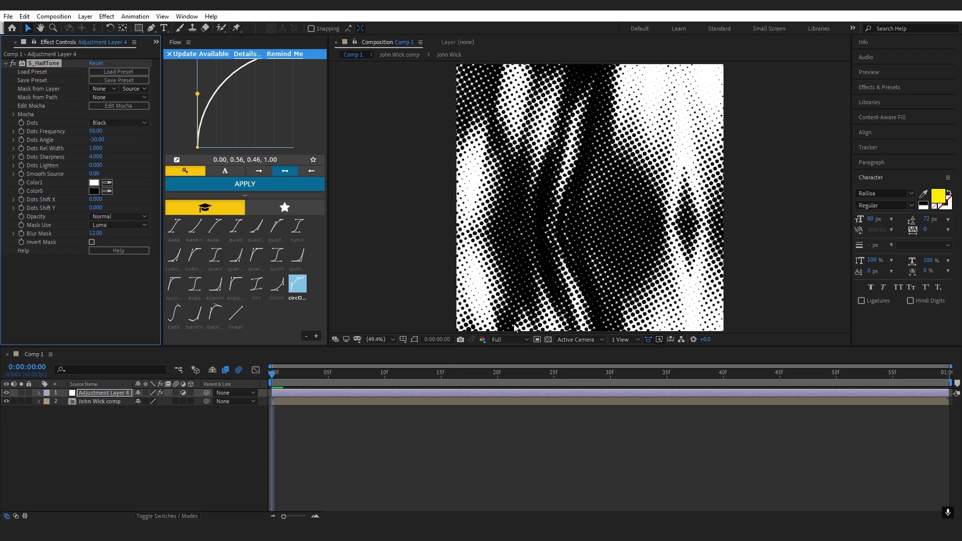
# Step: Set S_HalfTone Dots Frequency to 100 and Dots Angle to 50
pyautogui.click(97, 132)
pyautogui.press('Tab')
pyautogui.write('50')
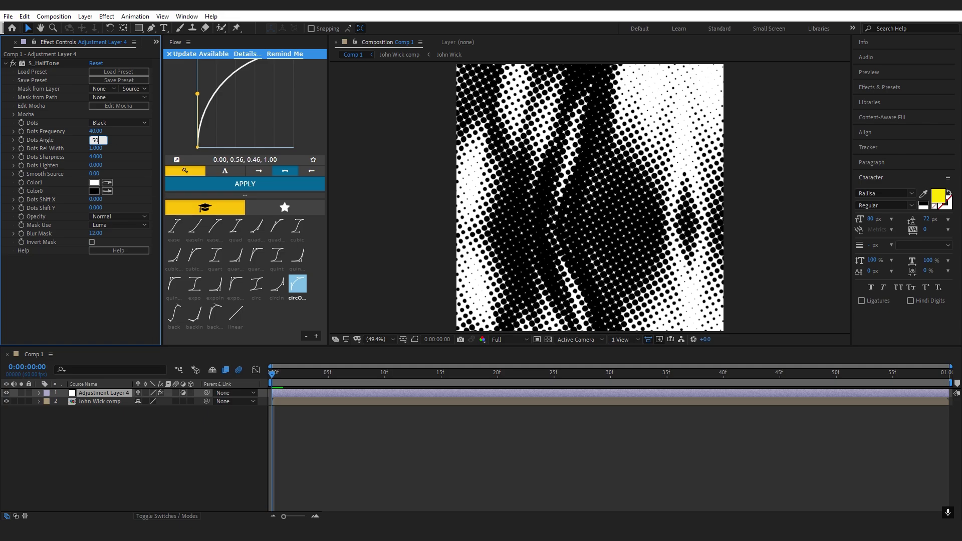
pyautogui.click(125, 137)
pyautogui.write('110')
pyautogui.click(127, 137)
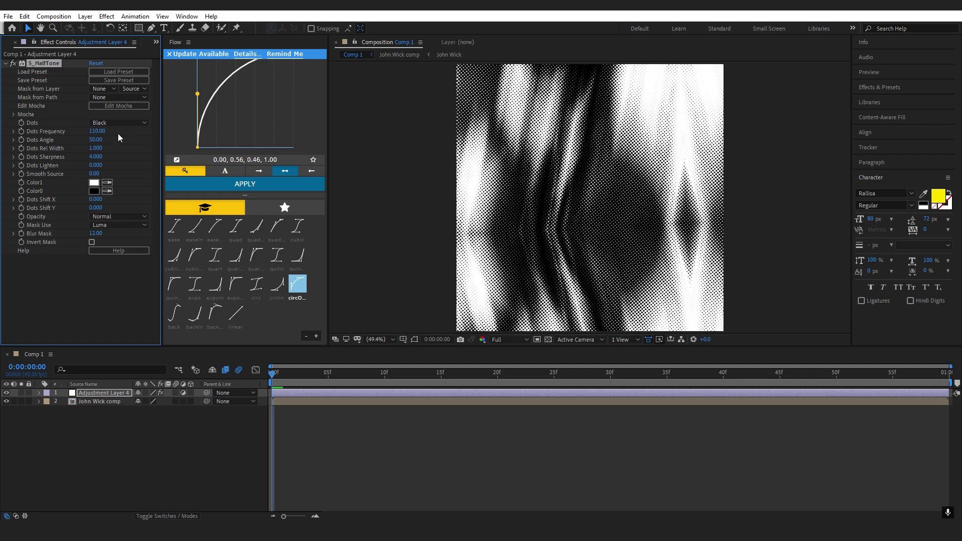
pyautogui.write('0')
pyautogui.click(120, 132)
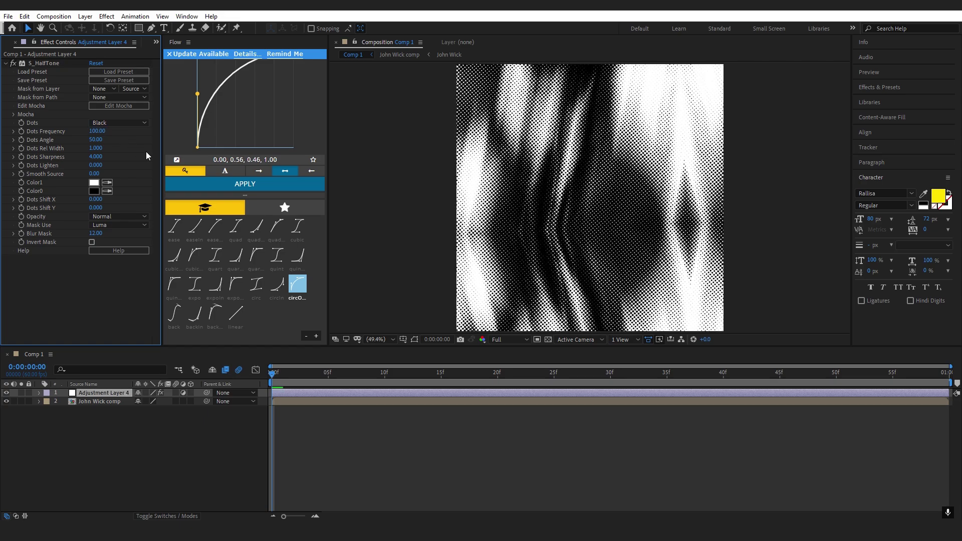
# Step: Change the halftone Color1 to a pale teal
pyautogui.click(94, 183)
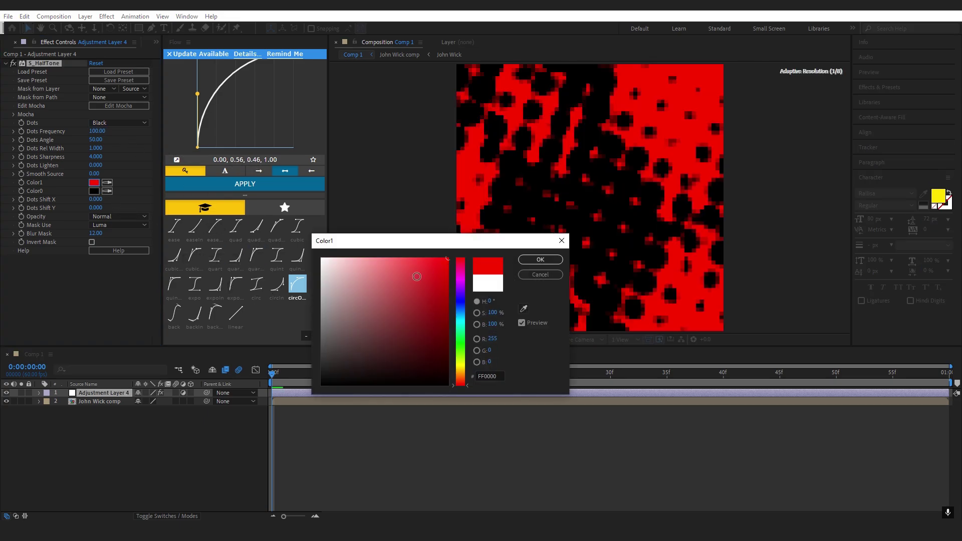
pyautogui.click(460, 324)
pyautogui.click(335, 257)
pyautogui.click(538, 259)
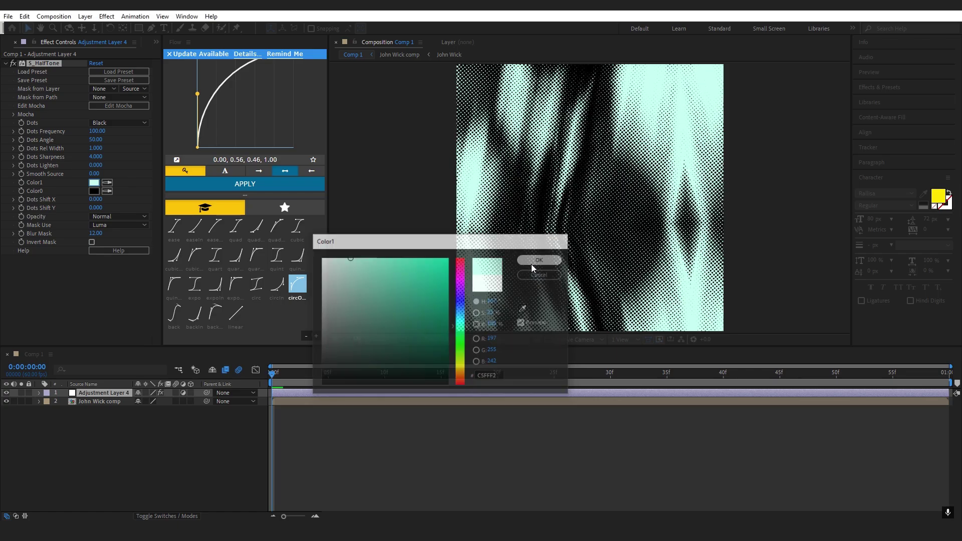
# Step: Keyframe the adjustment layer's opacity at 100% on frame 0 and 0% on frame 20
pyautogui.press('t')
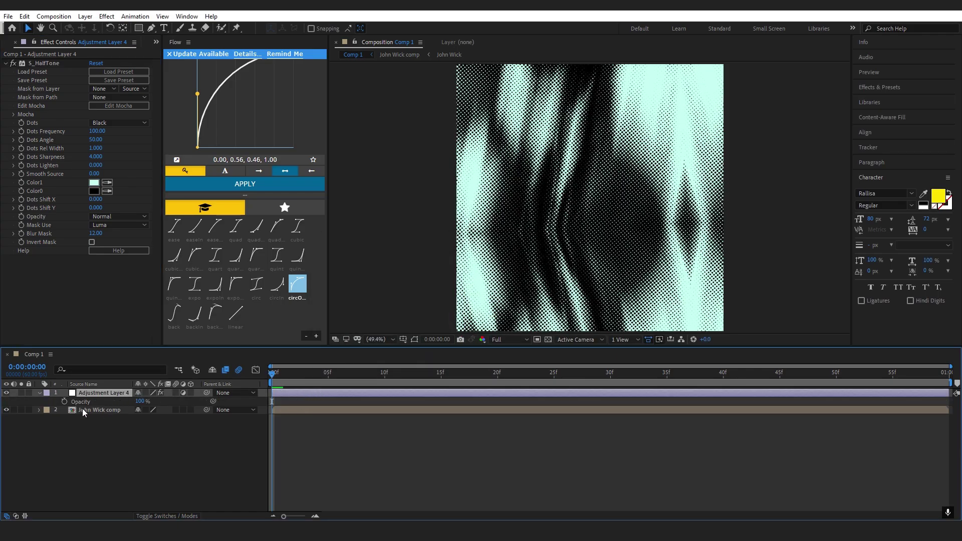
pyautogui.click(64, 401)
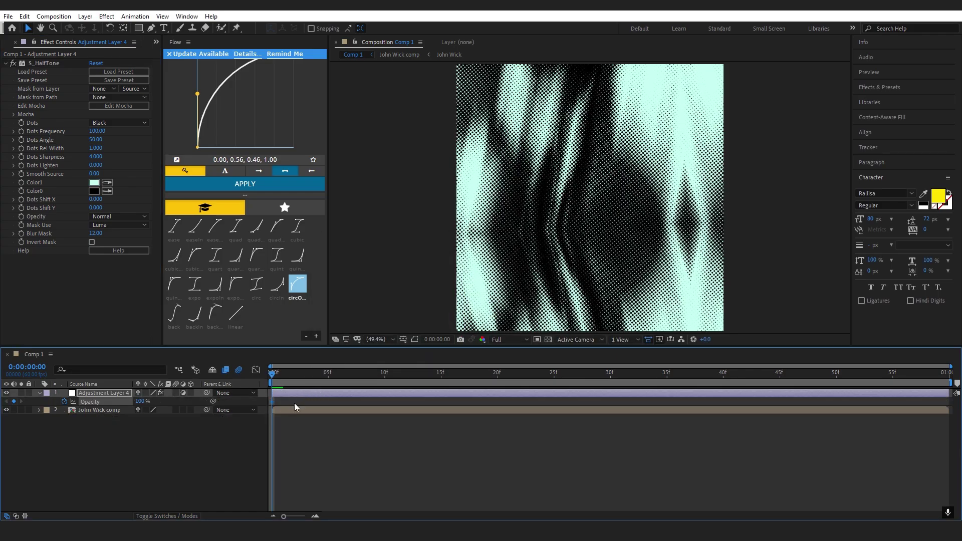
pyautogui.click(293, 377)
pyautogui.moveTo(319, 377); pyautogui.dragTo(495, 379)
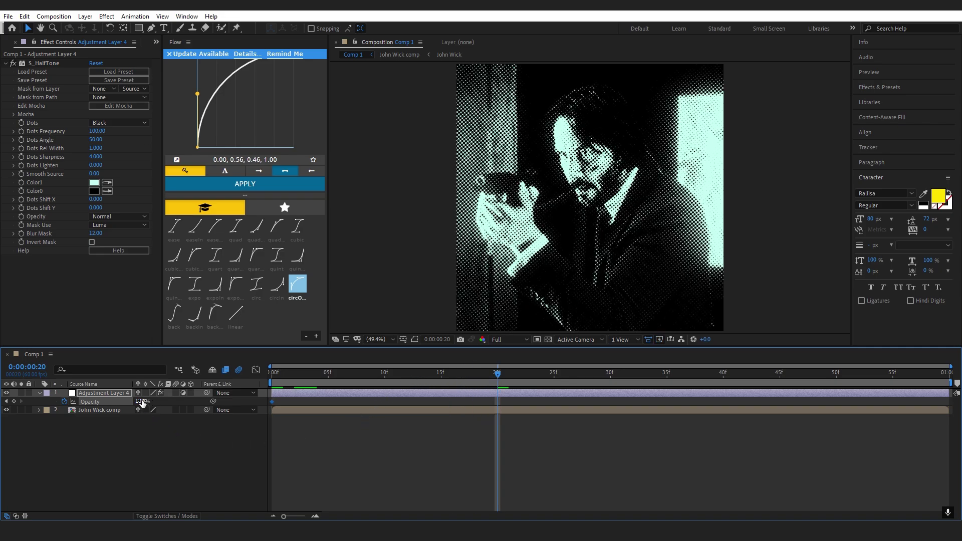
pyautogui.write('0')
pyautogui.press('Return')
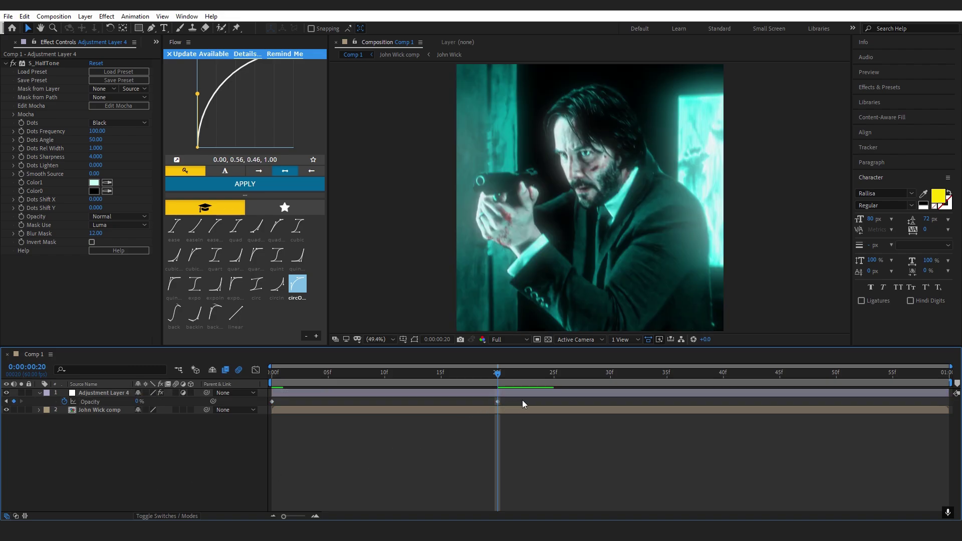
# Step: Apply Easy Ease to both opacity keyframes and preview the fade from frame 0
pyautogui.moveTo(524, 399); pyautogui.dragTo(265, 406)
pyautogui.rightClick(273, 403)
pyautogui.moveTo(315, 396)
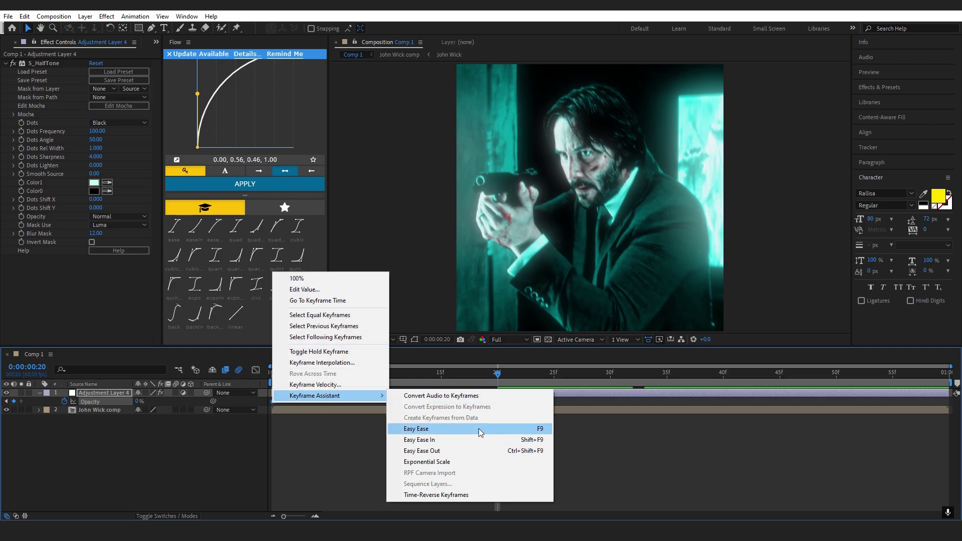
pyautogui.click(479, 428)
pyautogui.moveTo(332, 381); pyautogui.dragTo(261, 383)
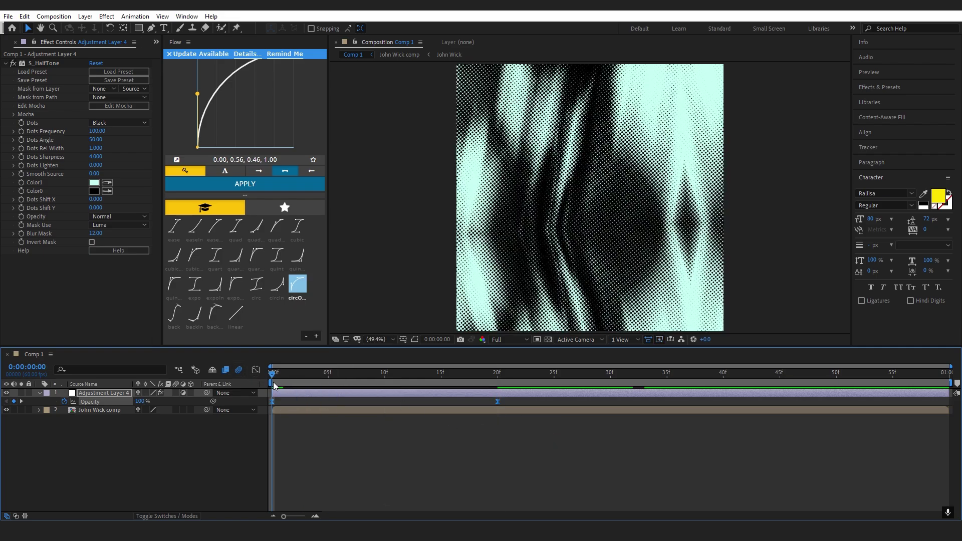
pyautogui.press('space')
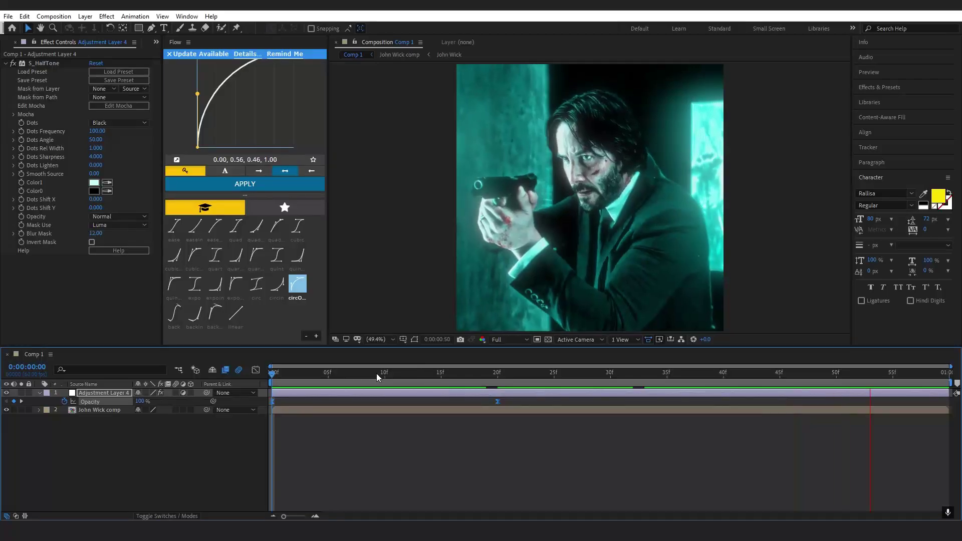
pyautogui.click(273, 376)
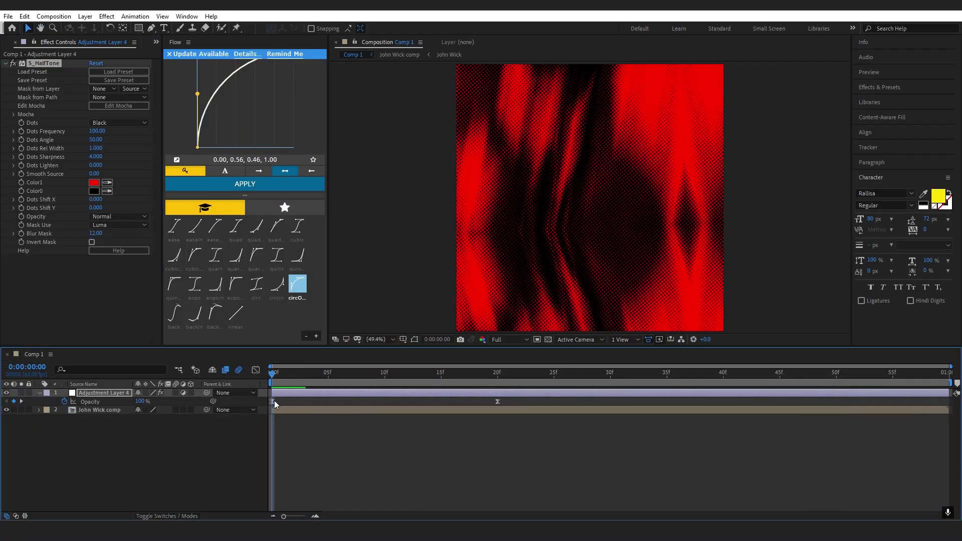
# Step: Turn the halftone dots red and add Deep Glow to the adjustment layer
pyautogui.press('space')
pyautogui.click(372, 374)
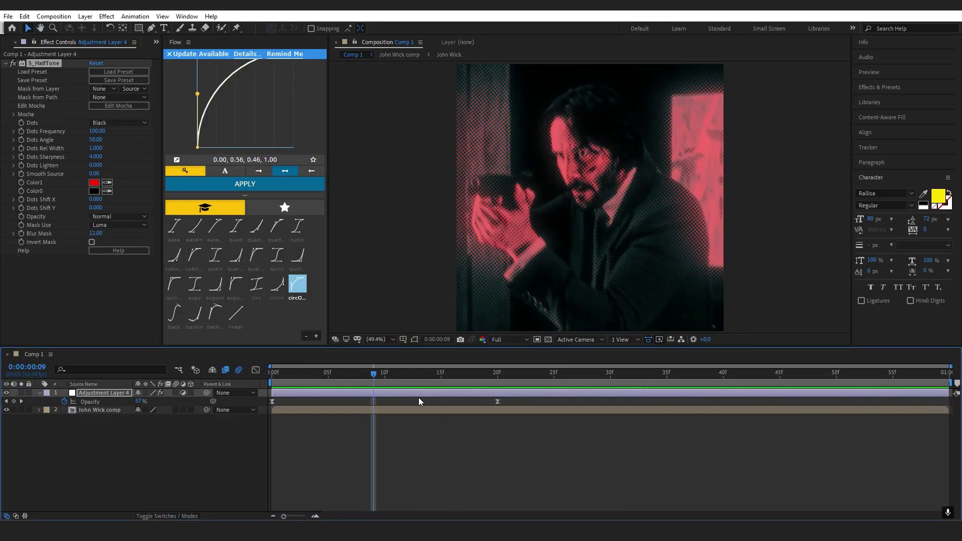
pyautogui.hotkey('ctrl', 'space')
pyautogui.write('deep glow')
pyautogui.press('Return')
# Step: Set Deep Glow exposure to 0.5 and radius to 100
pyautogui.moveTo(95, 148); pyautogui.dragTo(75, 148)
pyautogui.click(98, 136)
pyautogui.write('100')
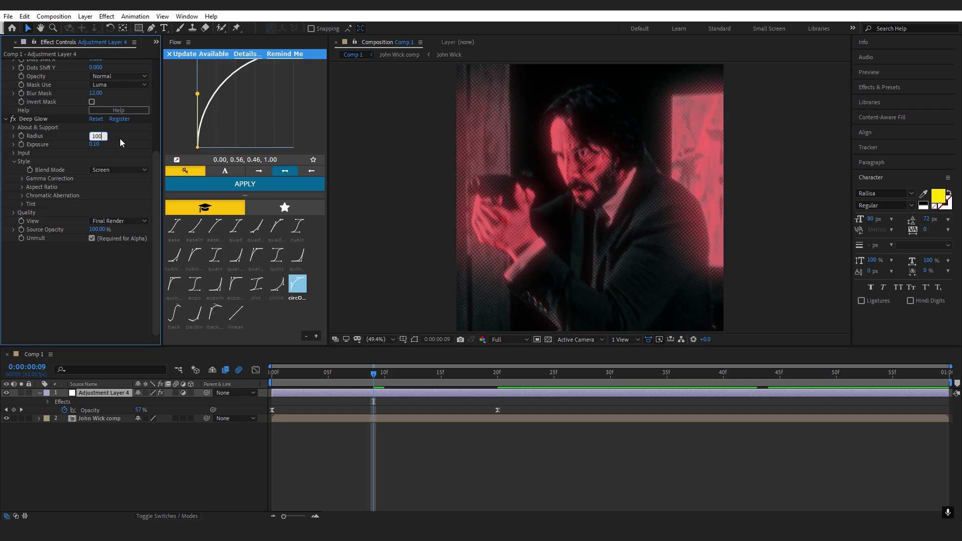
pyautogui.press('Return')
# Step: Preview the glowing halftone fade and stop back at frame 2
pyautogui.click(356, 419)
pyautogui.press('space')
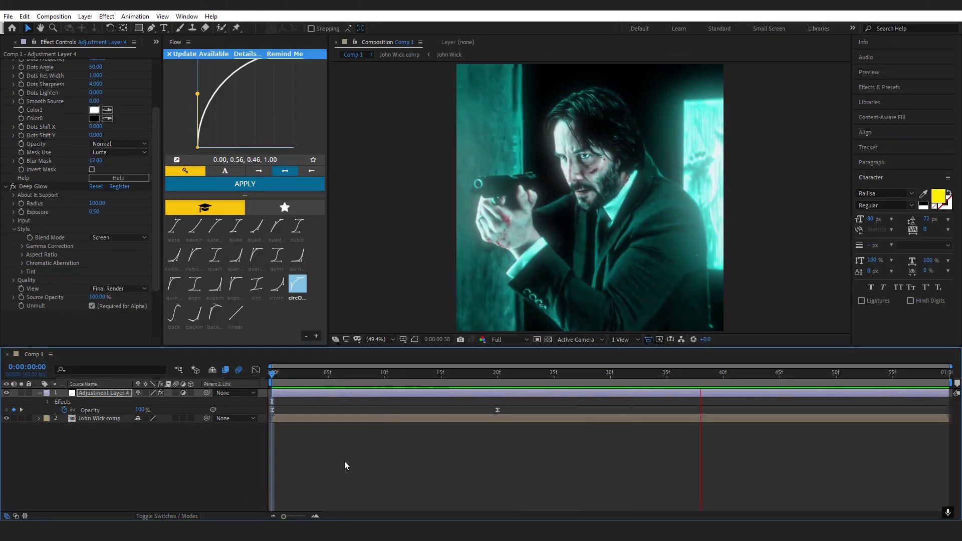
pyautogui.click(339, 374)
pyautogui.press('pageup')
pyautogui.press('pageup')
pyautogui.press('pageup')
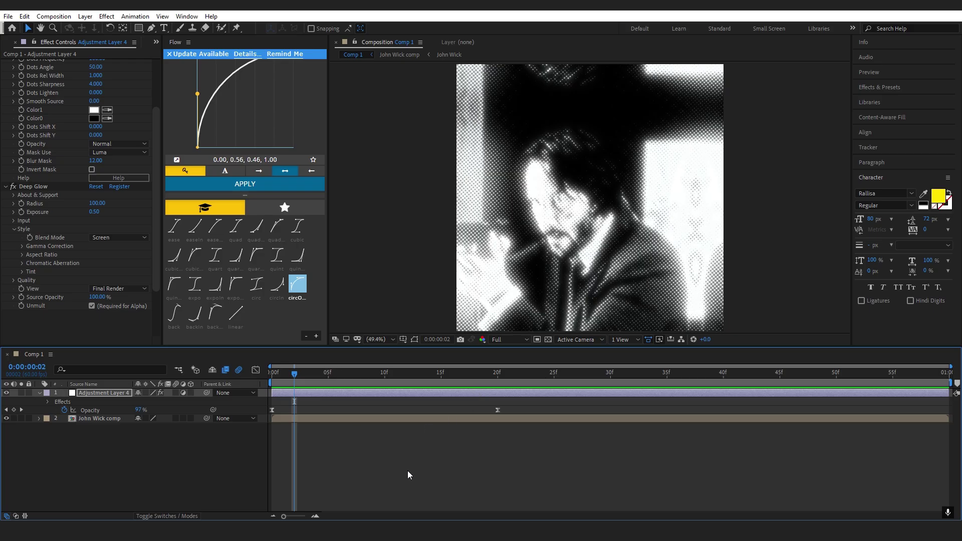